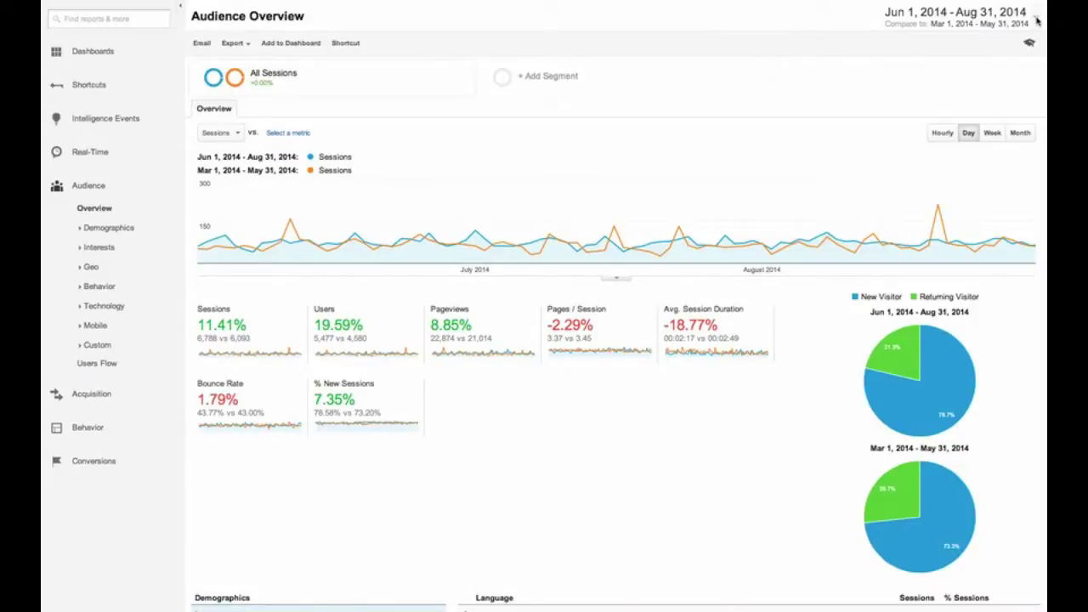
Check the Audience Overview's date range and comparison period settings, leaving them as they are.
left_click(1037, 18)
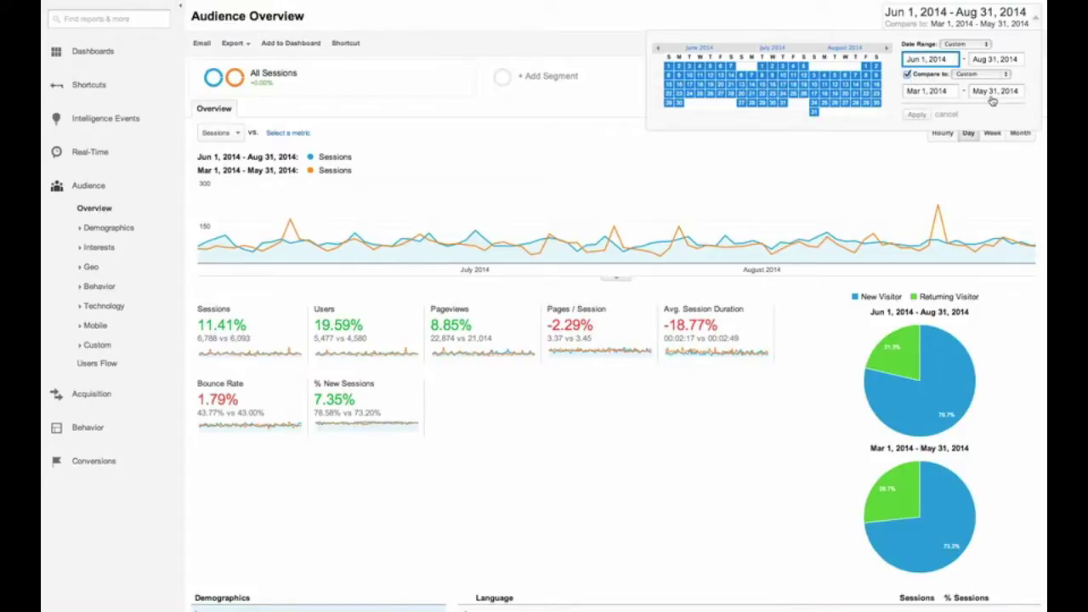
left_click(1035, 18)
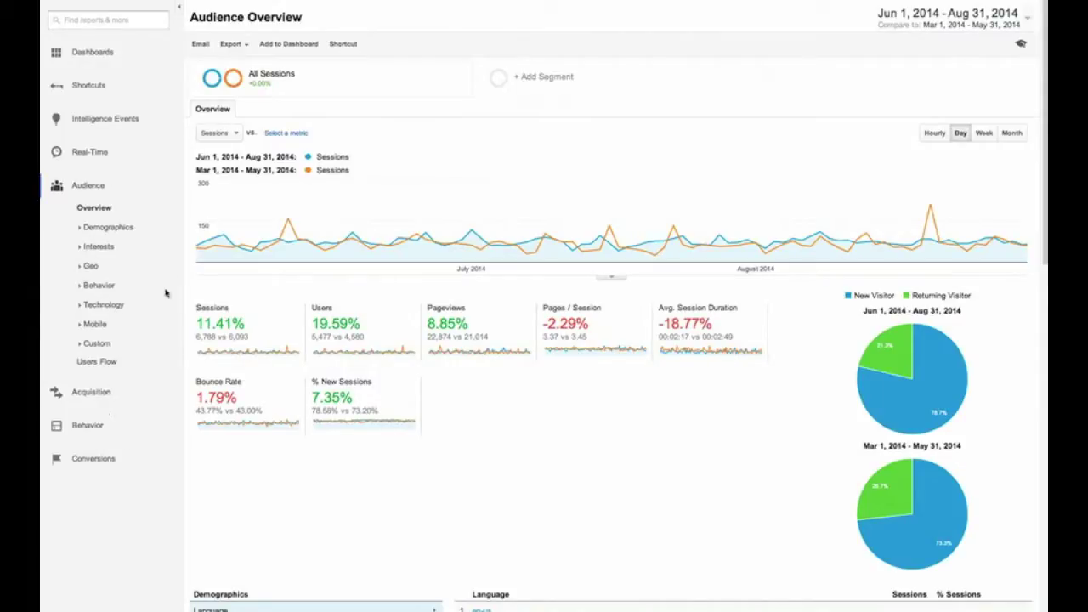
Expand the Demographics and Interests report groups in the Audience section.
left_click(83, 229)
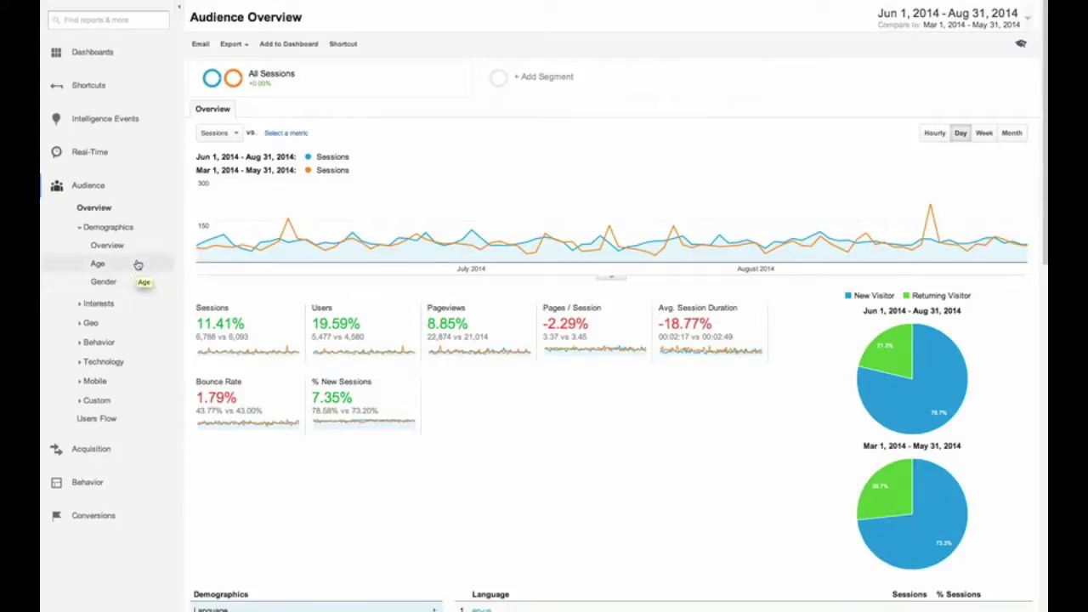
left_click(106, 304)
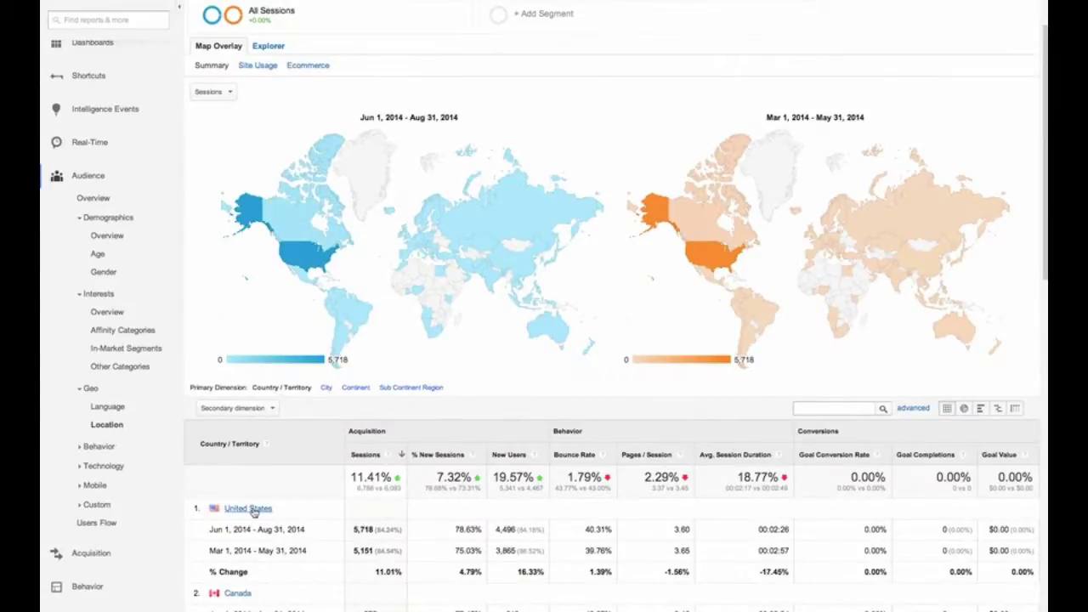
Drill down into the United States in the Location report and review the sessions by state.
left_click(249, 509)
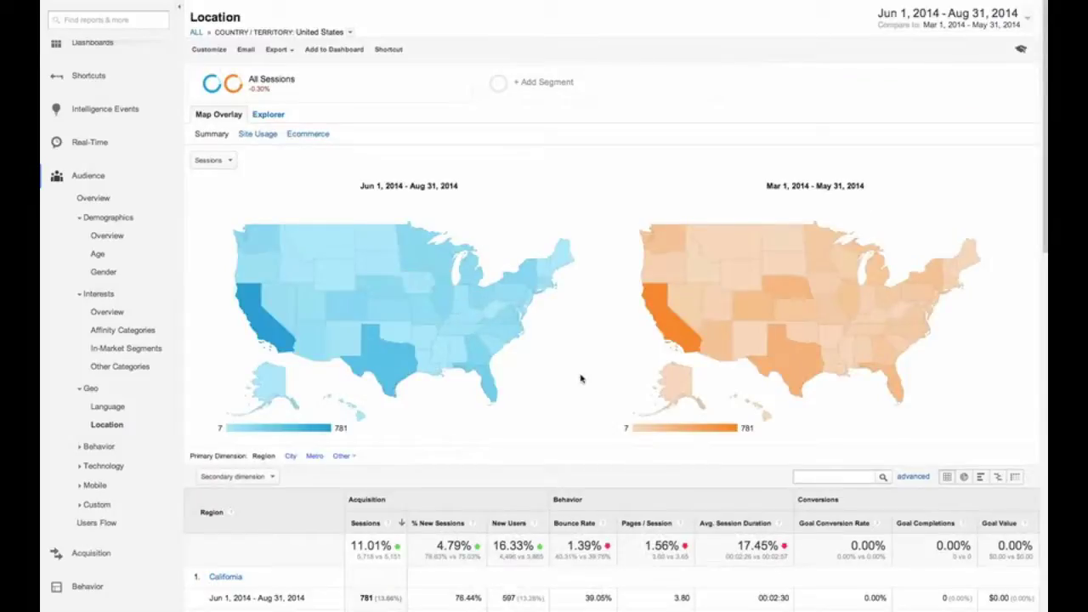
scroll(396, 389, "down", 5)
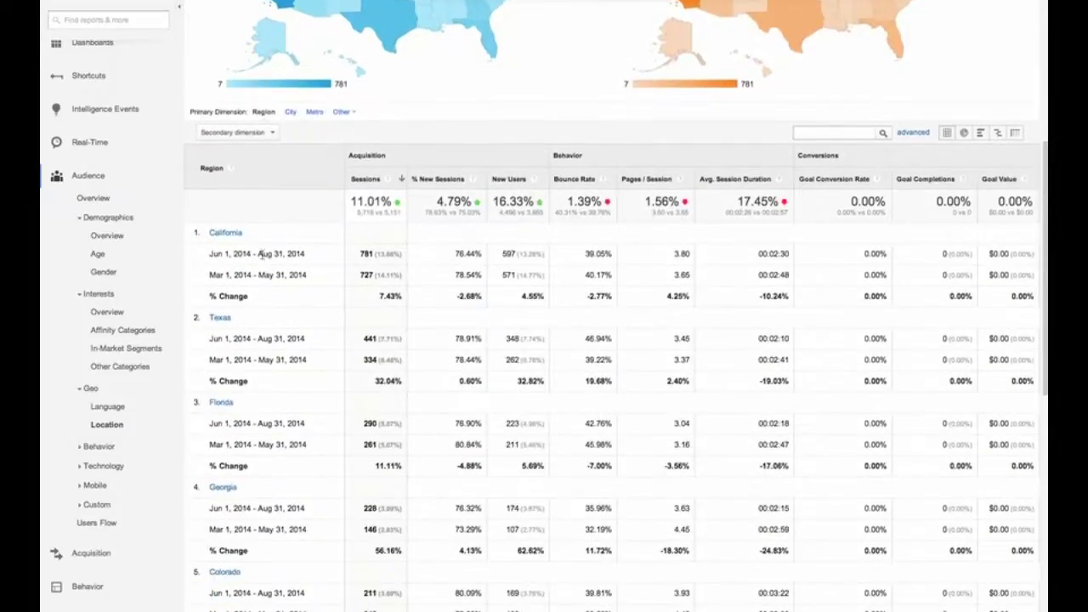
scroll(284, 321, "down", 1)
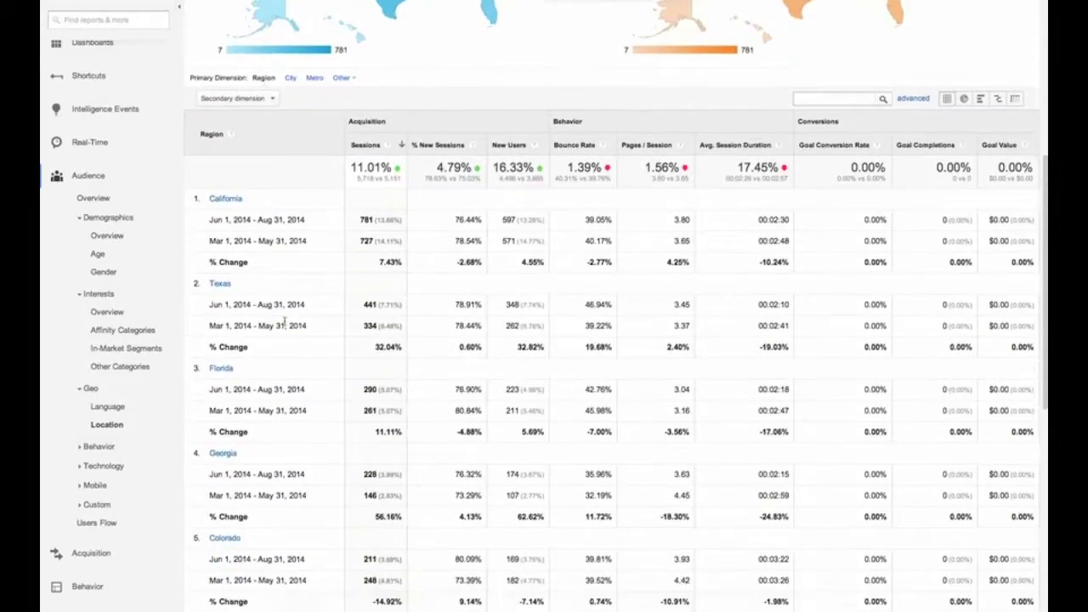
Drill down into California and compare its cities' traffic across the two periods.
left_click(225, 199)
scroll(340, 425, "down", 5)
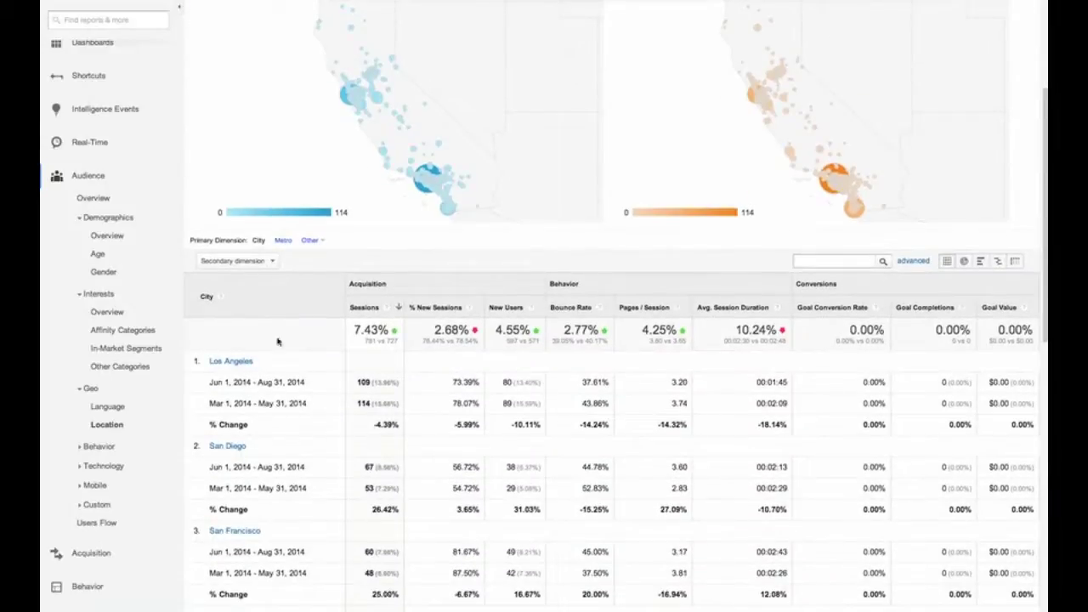
scroll(327, 395, "down", 2)
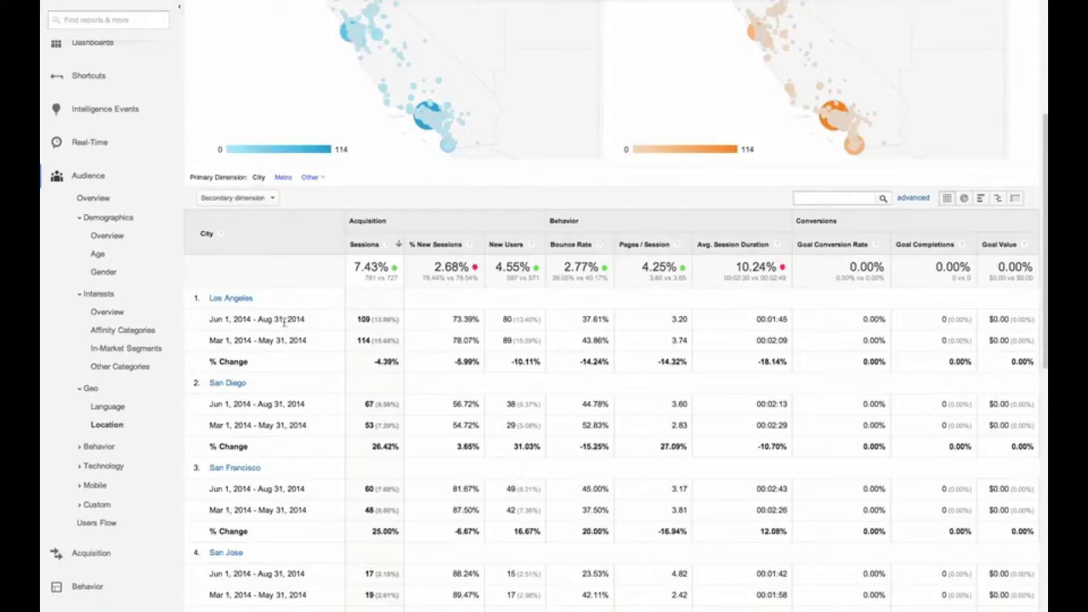
scroll(320, 312, "up", 1)
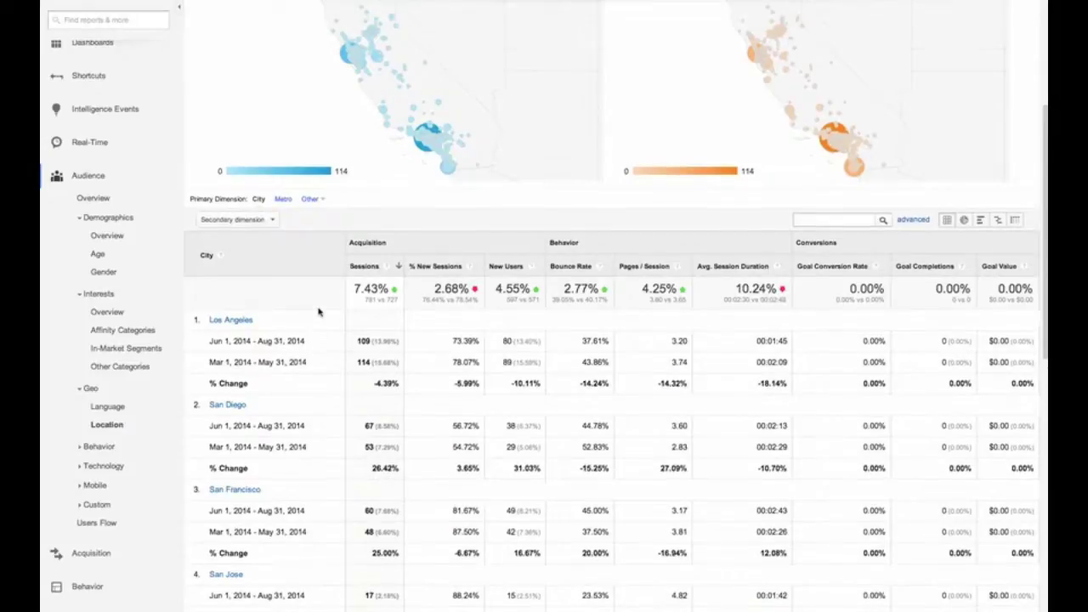
scroll(319, 313, "up", 3)
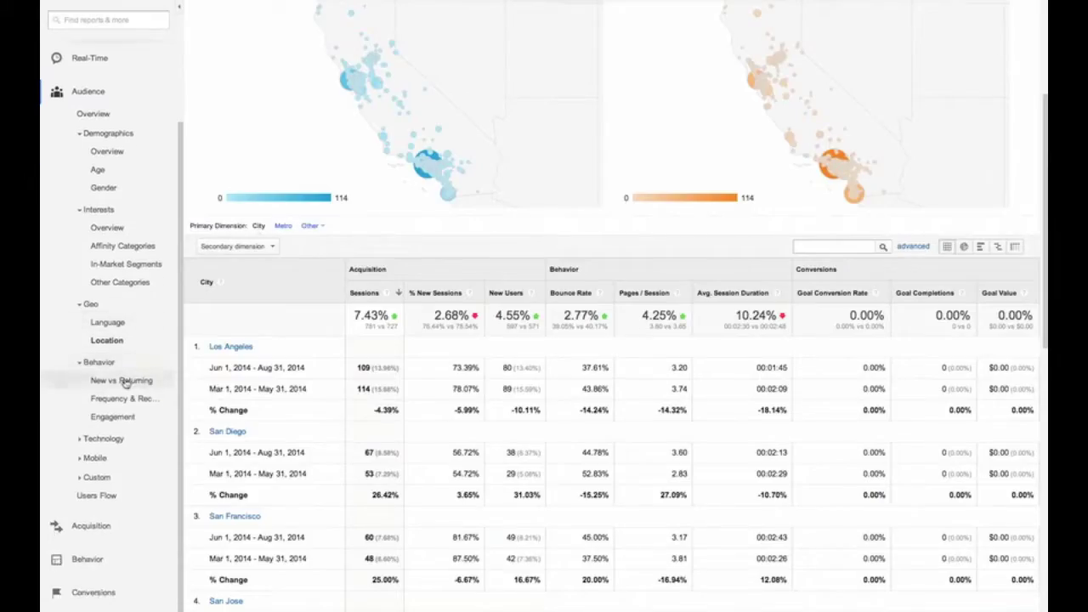
View the New vs Returning report, followed by Frequency & Recency with its Days Since Last Session distribution.
left_click(111, 380)
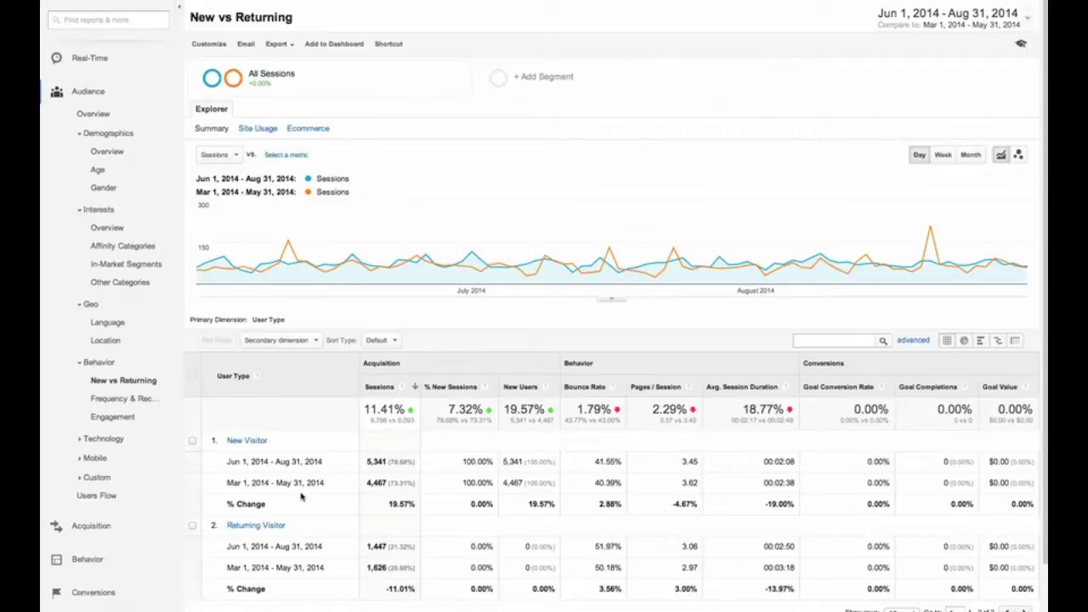
left_click(119, 405)
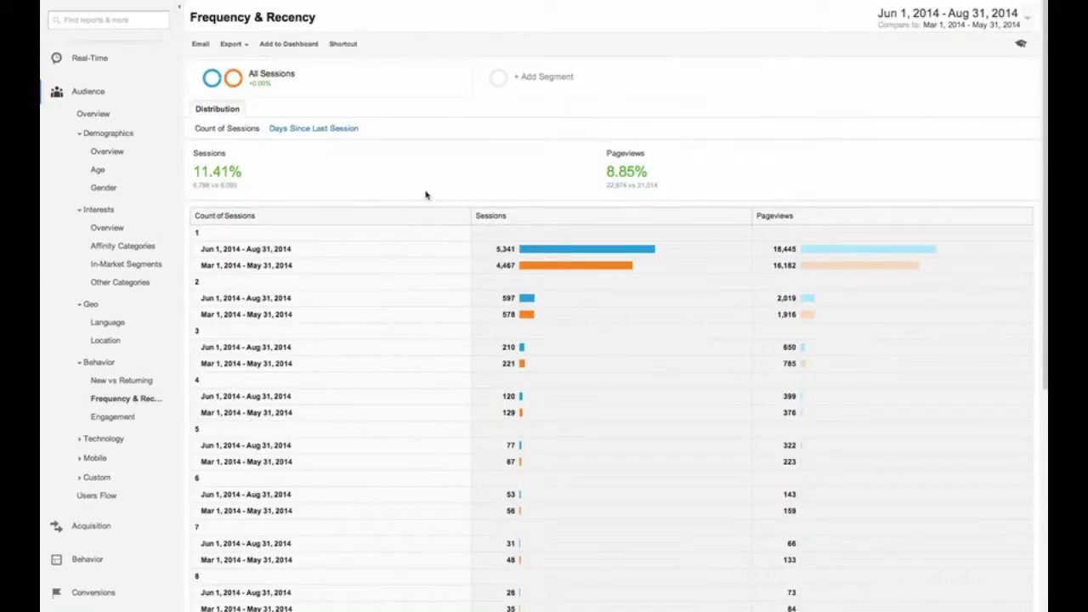
left_click(286, 132)
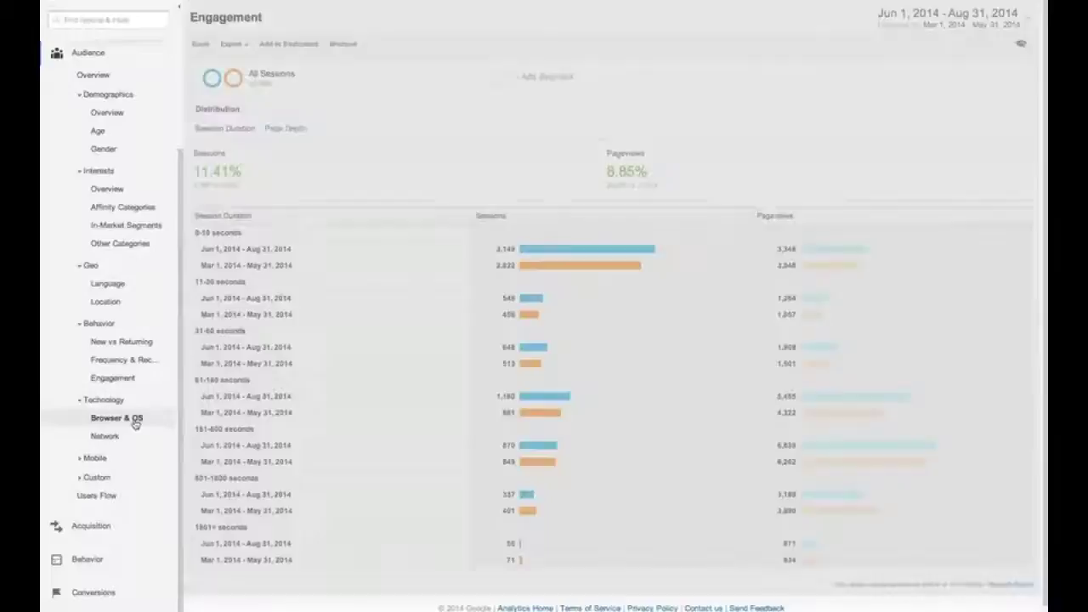
Show the Browser & OS report and compare the traffic of the individual browsers across both periods.
left_click(127, 420)
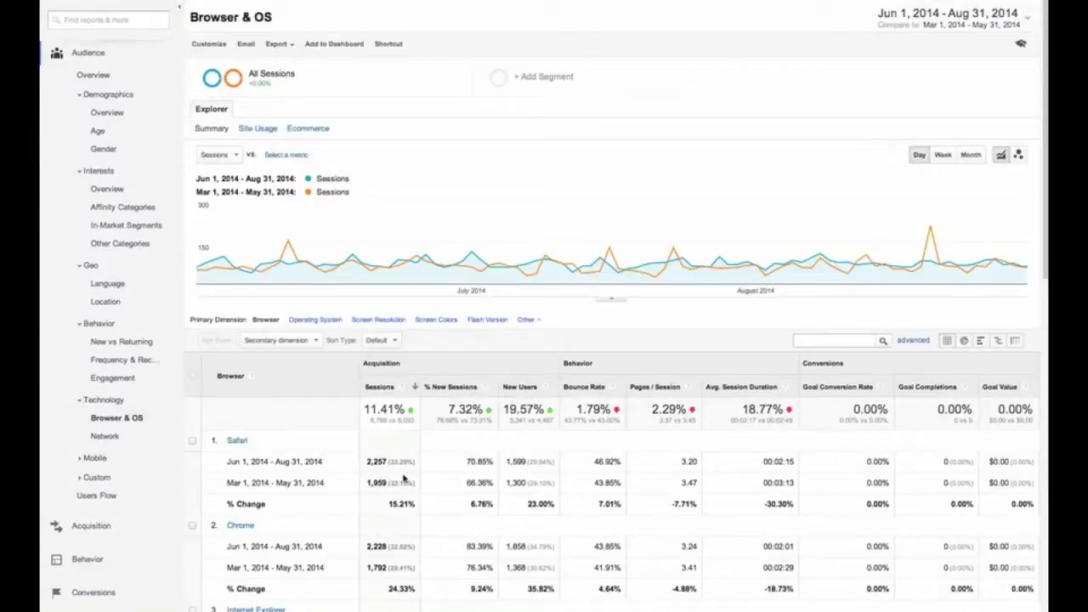
scroll(404, 478, "down", 5)
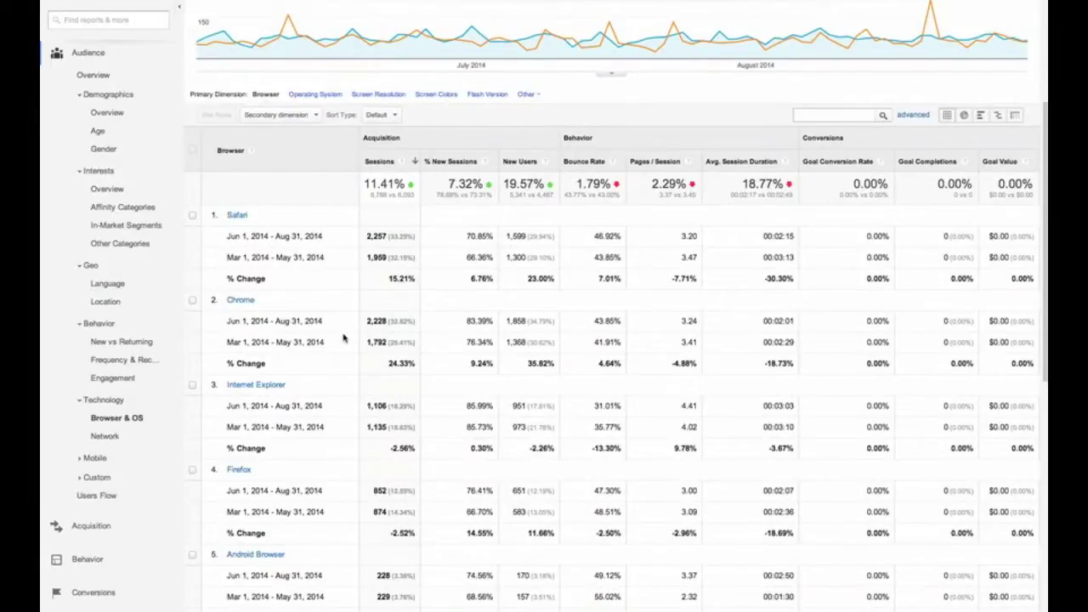
scroll(331, 311, "up", 1)
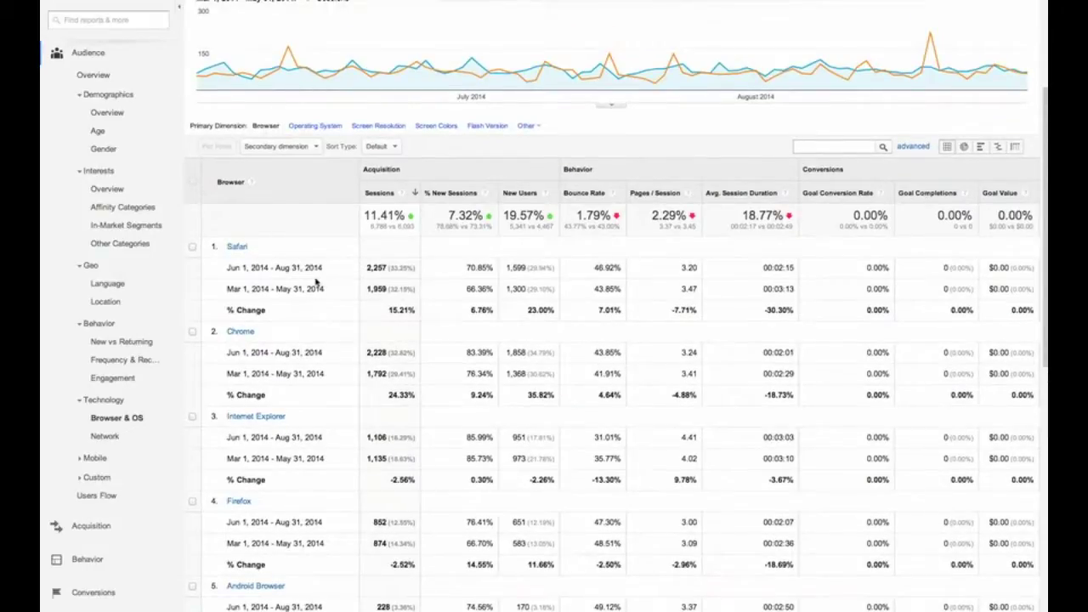
scroll(316, 282, "up", 2)
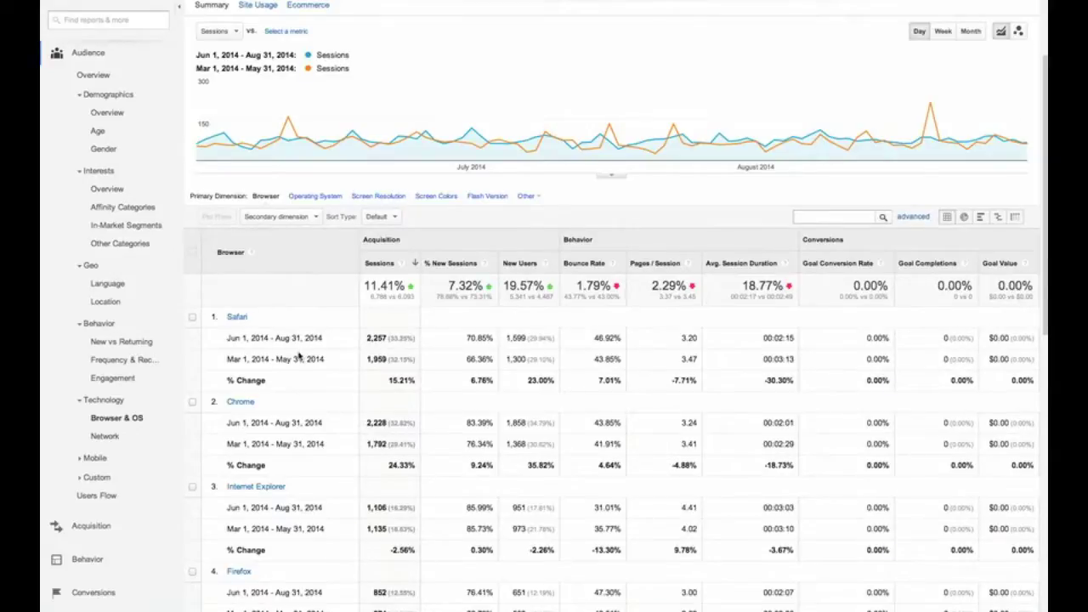
View the Browser & OS report by operating system and by screen resolution.
left_click(313, 197)
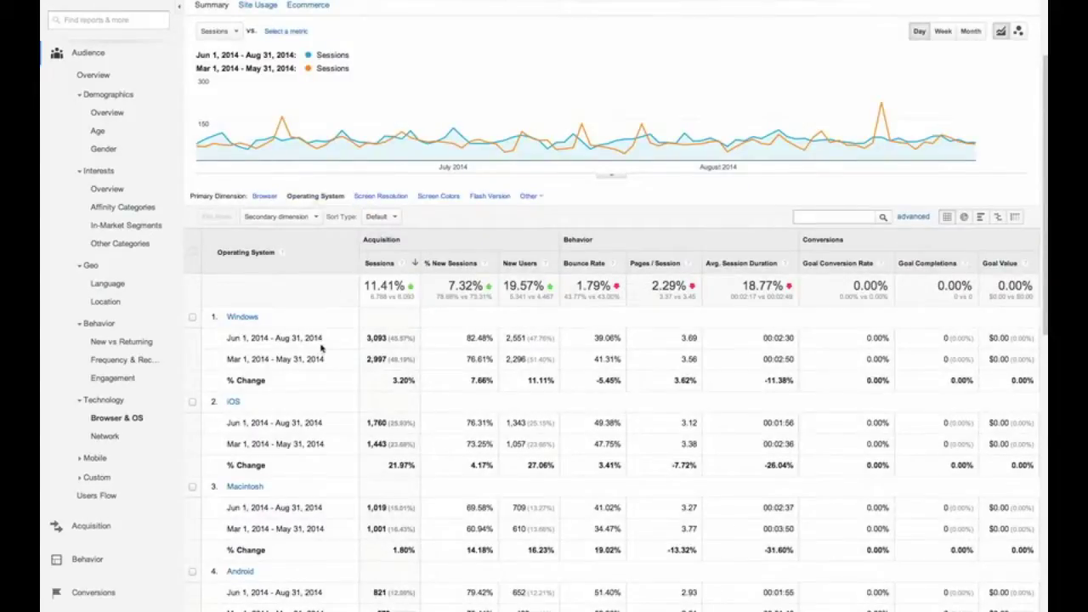
left_click(385, 196)
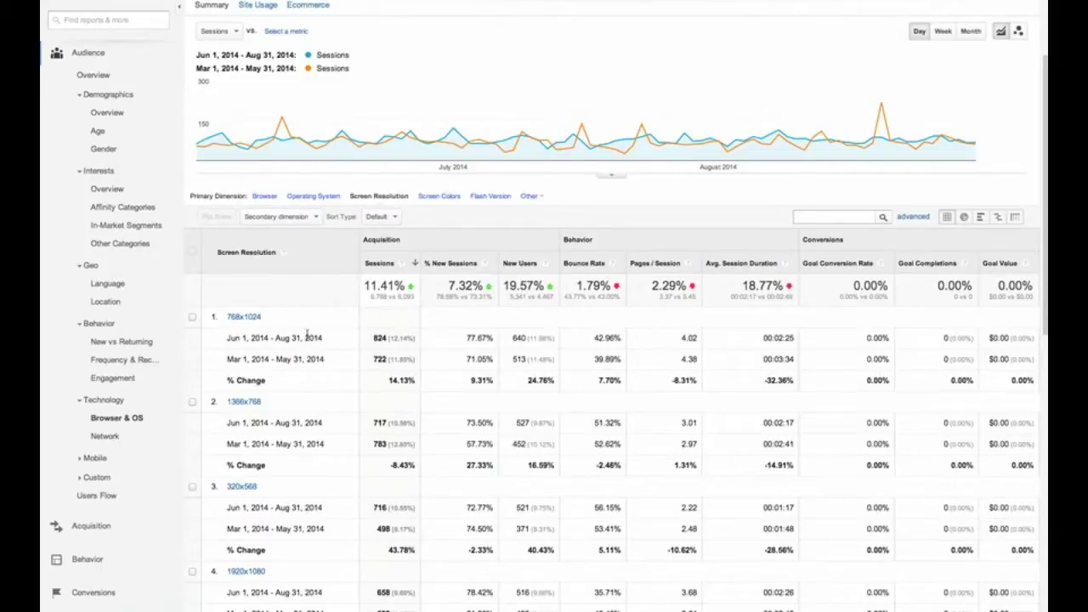
Show the Technology section's Network report and review the service providers.
left_click(108, 435)
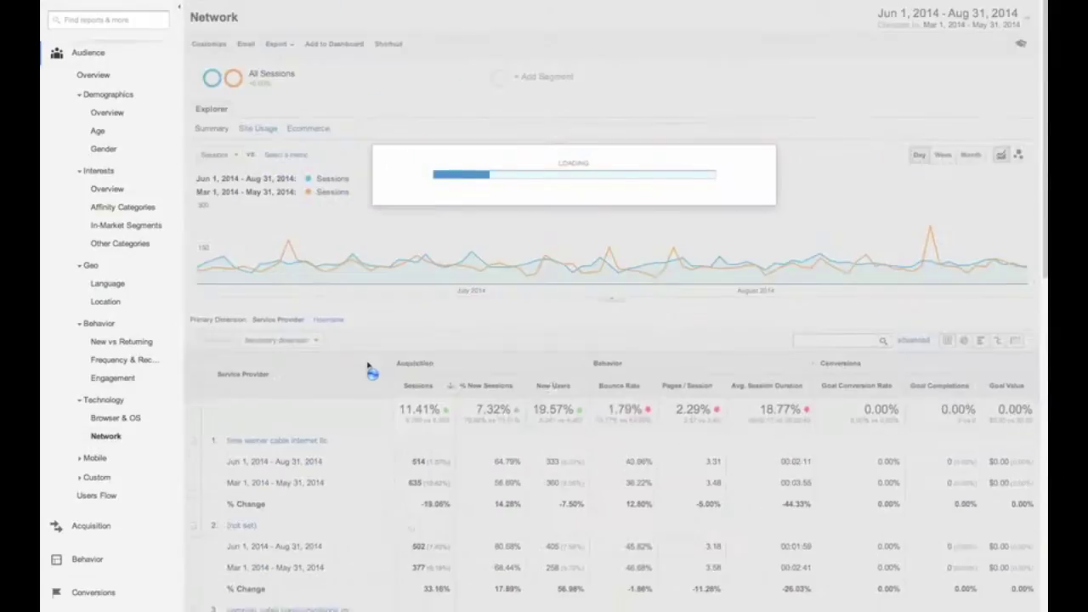
scroll(368, 367, "down", 5)
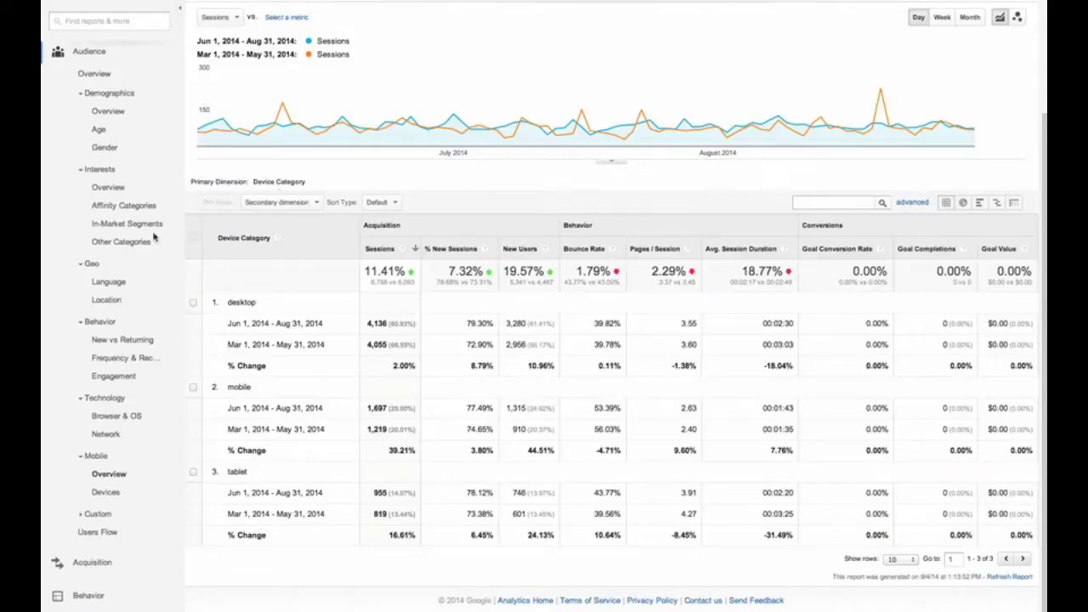
Add Source from the Acquisition dimensions as the secondary dimension of the mobile overview's device category table.
left_click(317, 204)
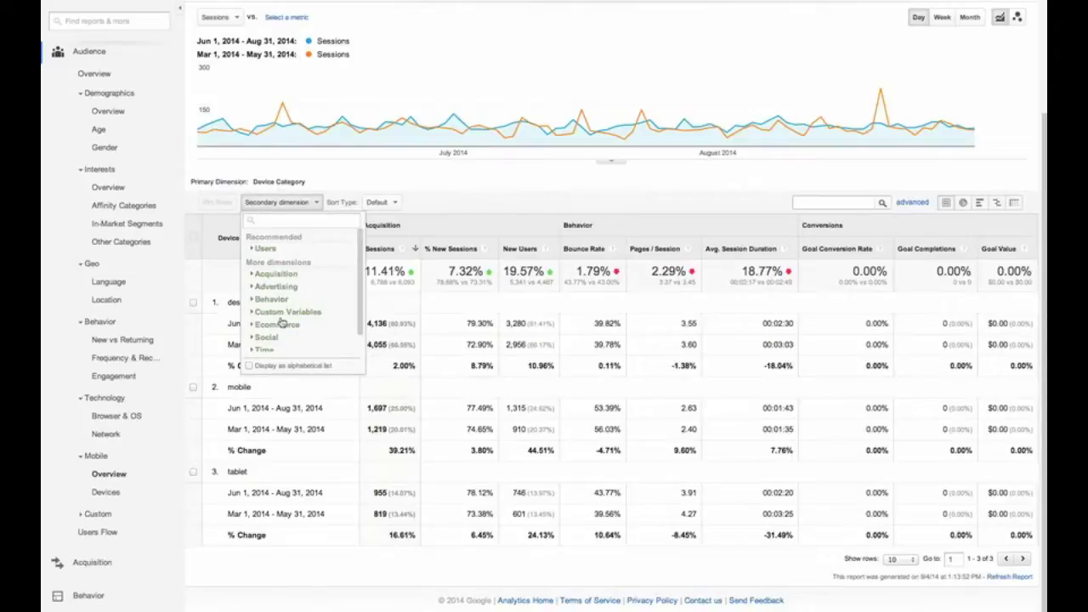
left_click(289, 274)
left_click(285, 345)
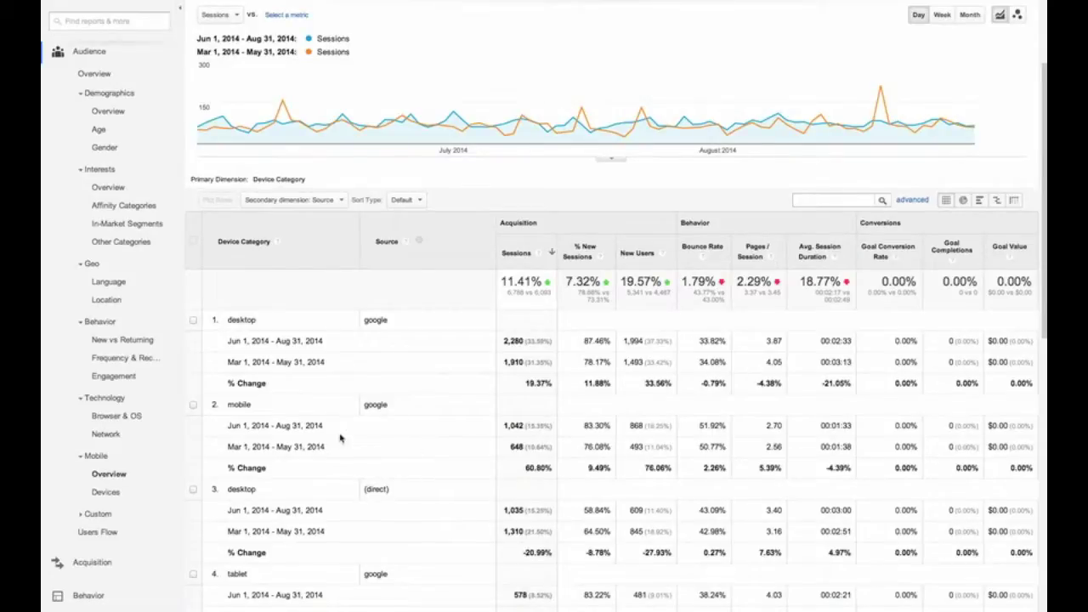
Show the mobile Devices report and compare sessions per mobile device model.
scroll(109, 462, "down", 1)
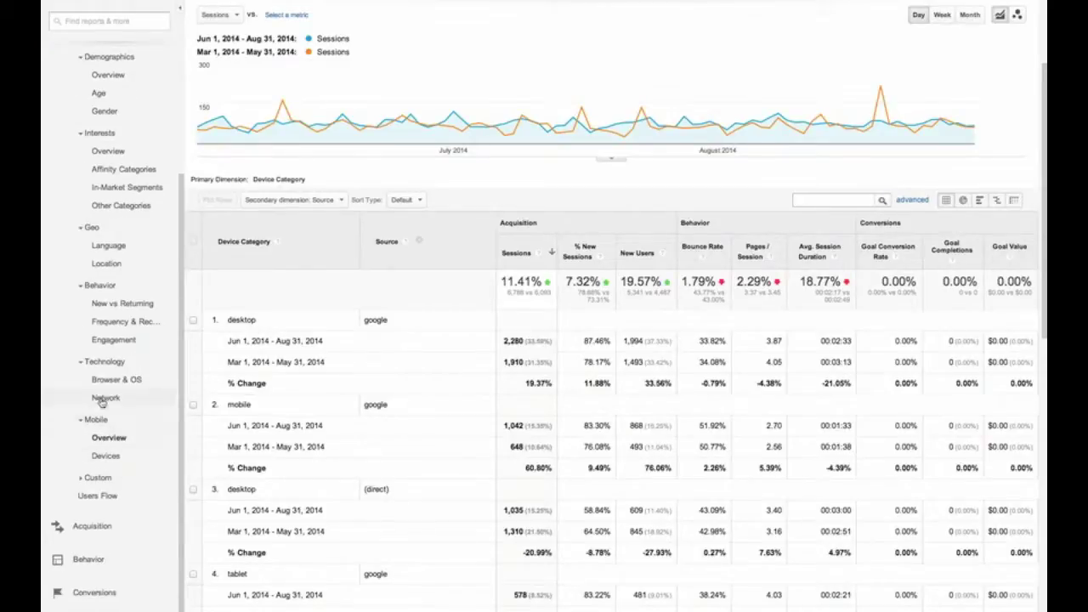
left_click(106, 456)
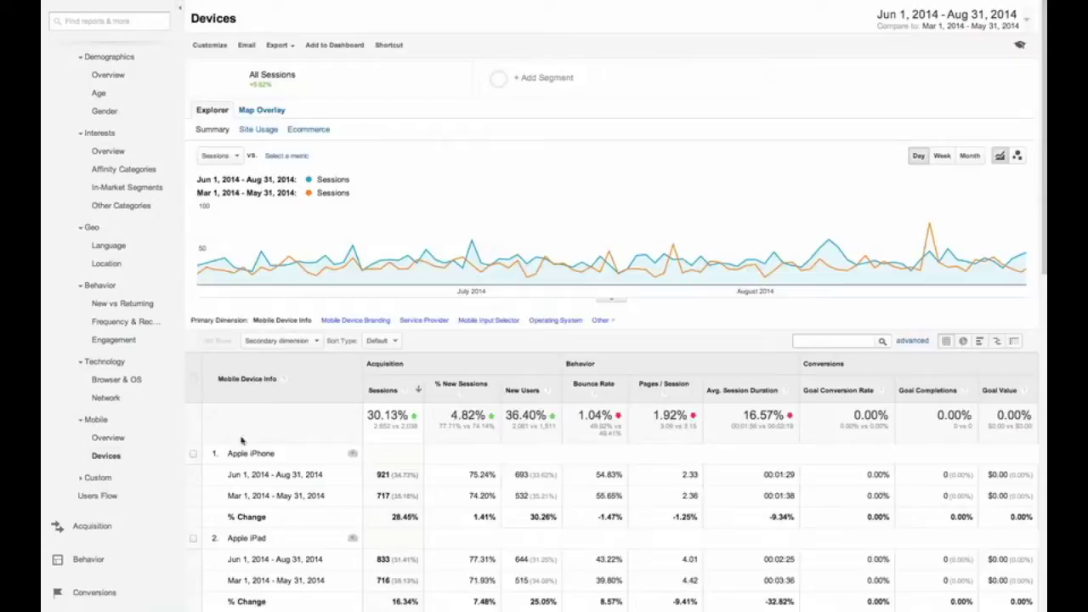
scroll(301, 450, "down", 5)
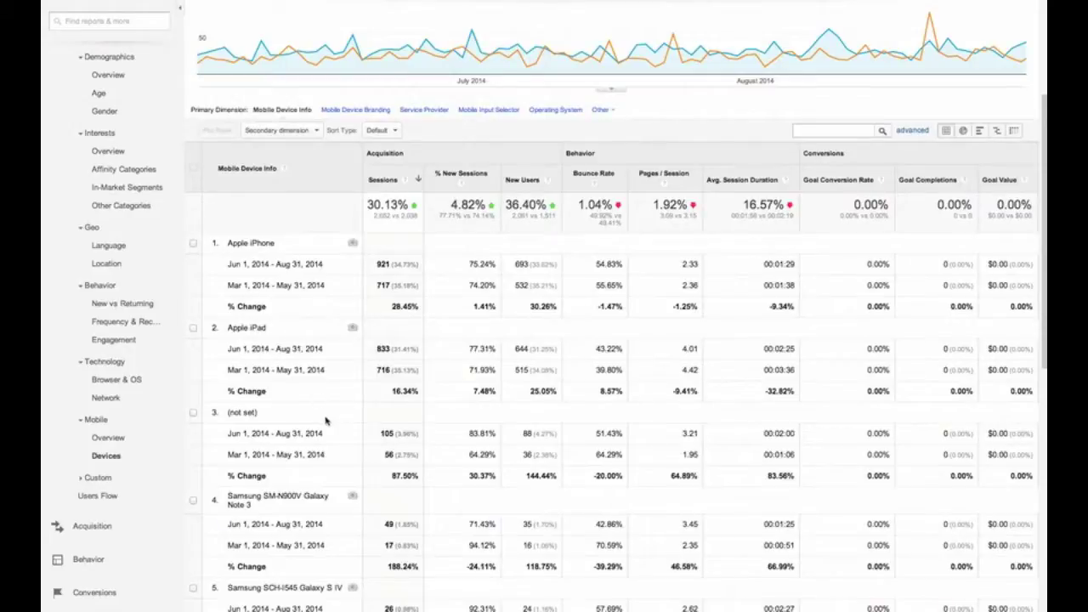
scroll(329, 418, "up", 2)
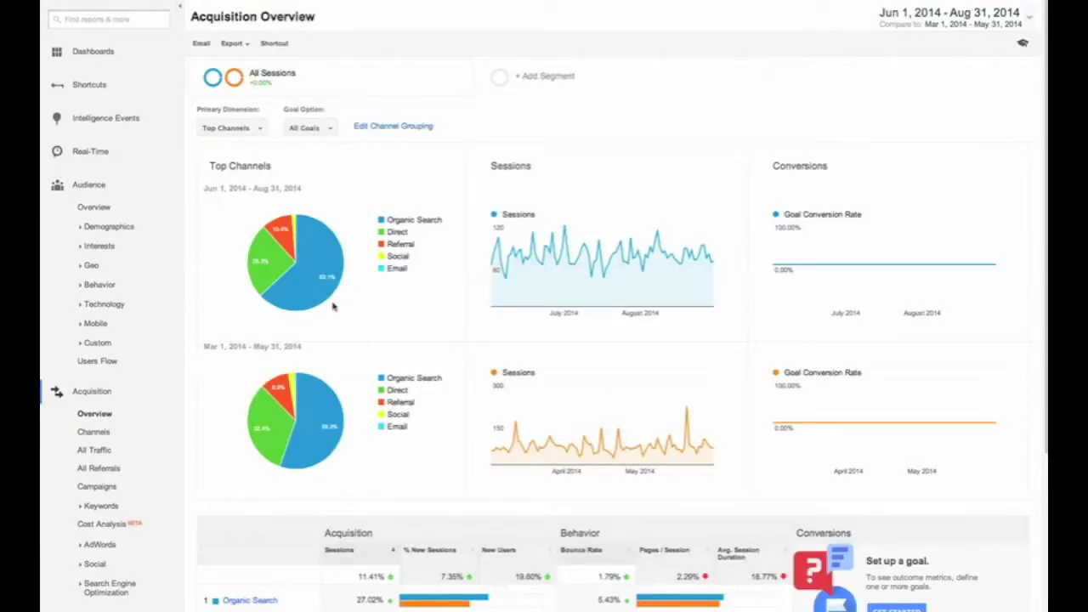
Examine the top channels' session shares for Jun 1 - Aug 31, 2014 in the Acquisition Overview.
mouse_move(324, 297)
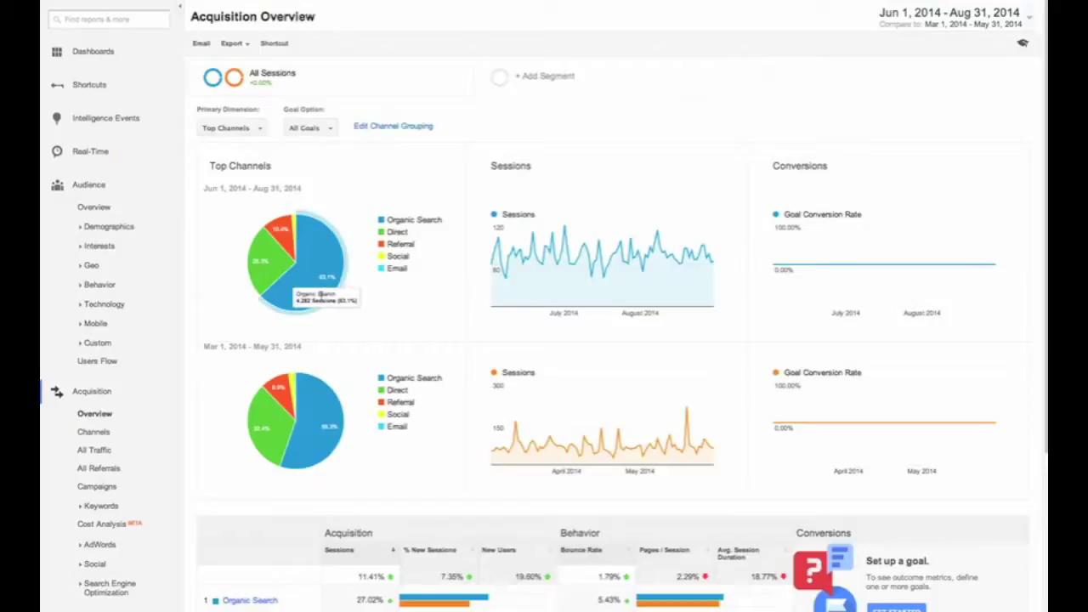
mouse_move(275, 269)
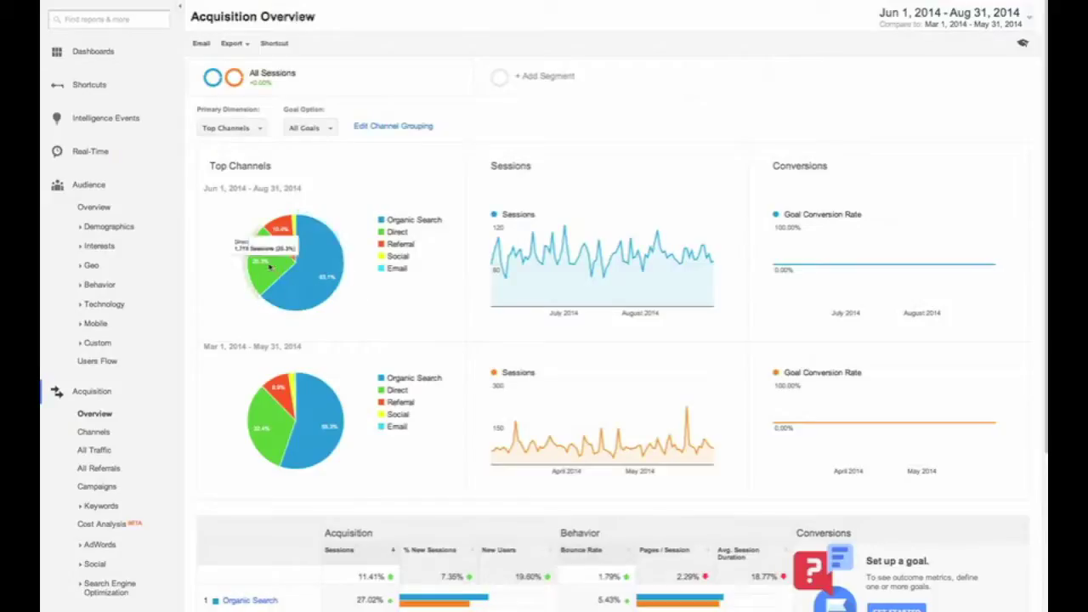
mouse_move(280, 228)
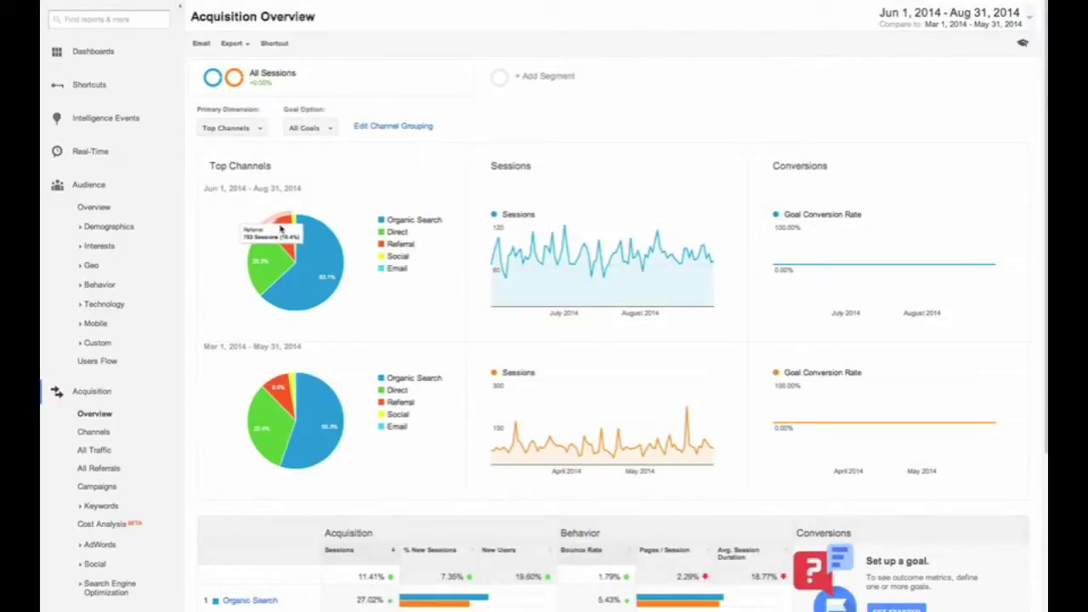
mouse_move(294, 219)
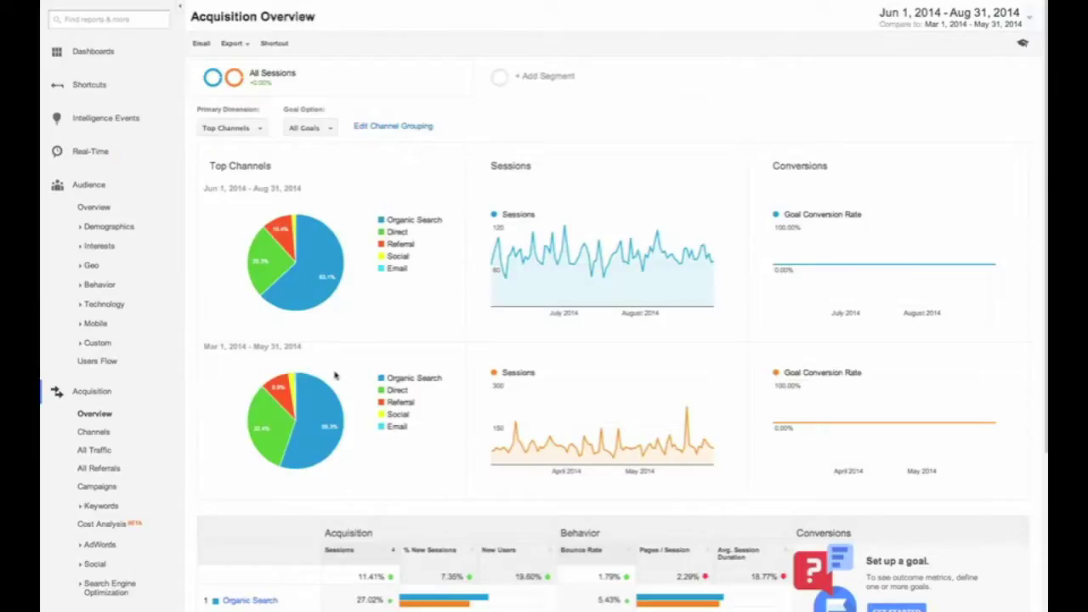
Examine the top channels' shares for Mar 1 - May 31, 2014 and the channel comparison table below.
mouse_move(281, 462)
scroll(360, 463, "down", 1)
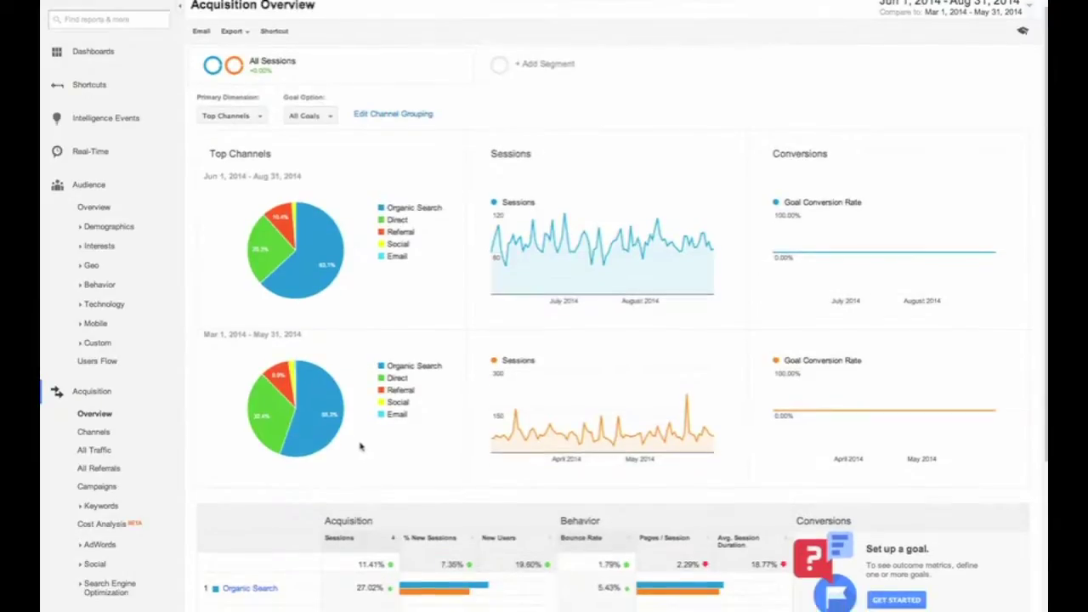
mouse_move(336, 433)
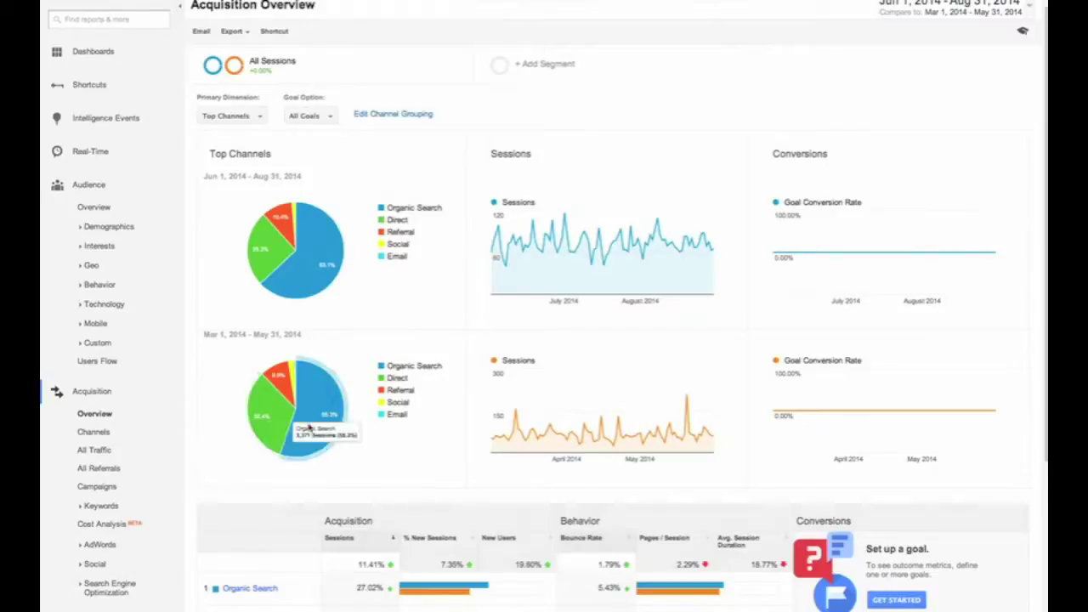
scroll(405, 446, "down", 1)
scroll(405, 446, "down", 2)
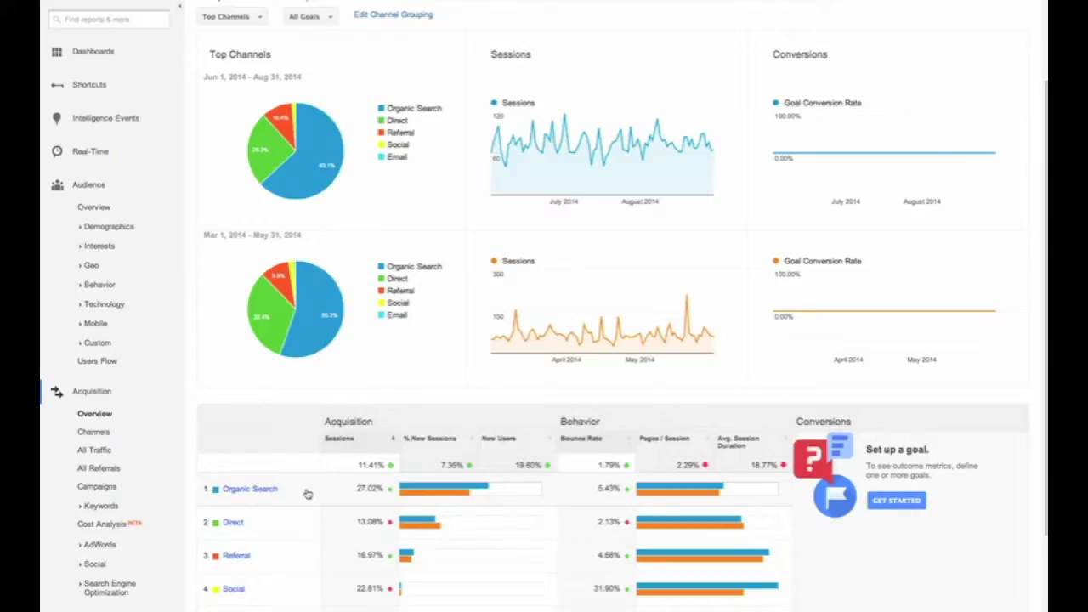
Expand the AdWords and Social report groups under Acquisition to show the reports each one contains.
scroll(308, 494, "down", 1)
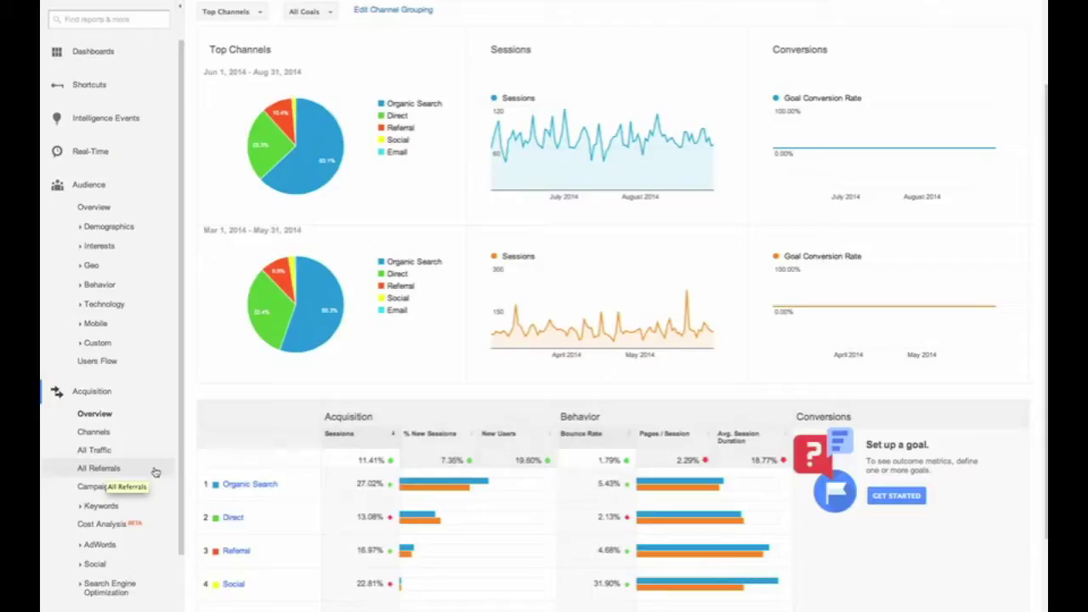
scroll(155, 473, "down", 1)
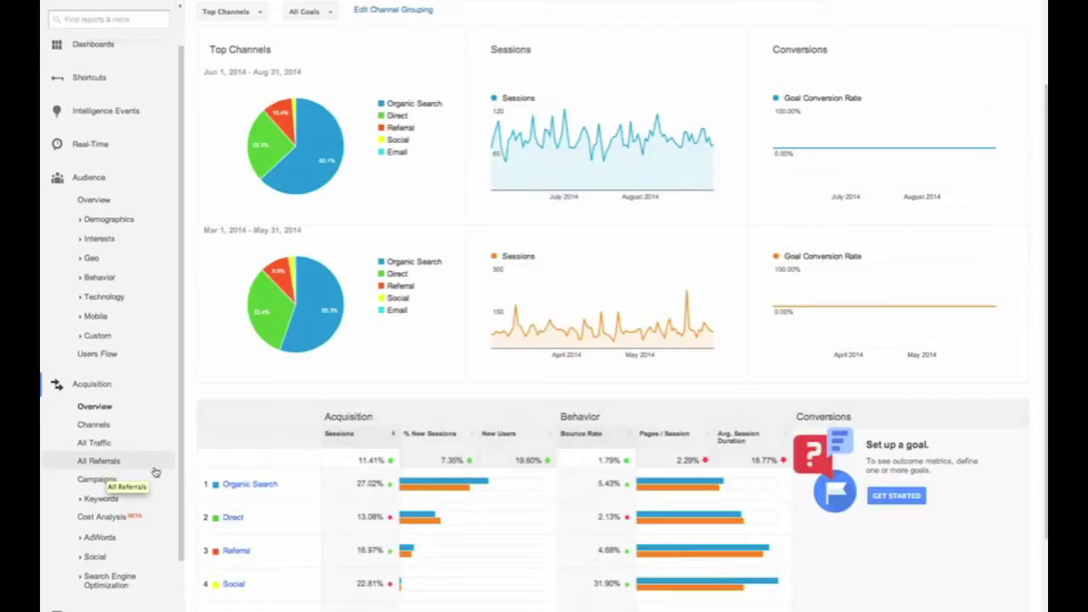
scroll(155, 473, "down", 1)
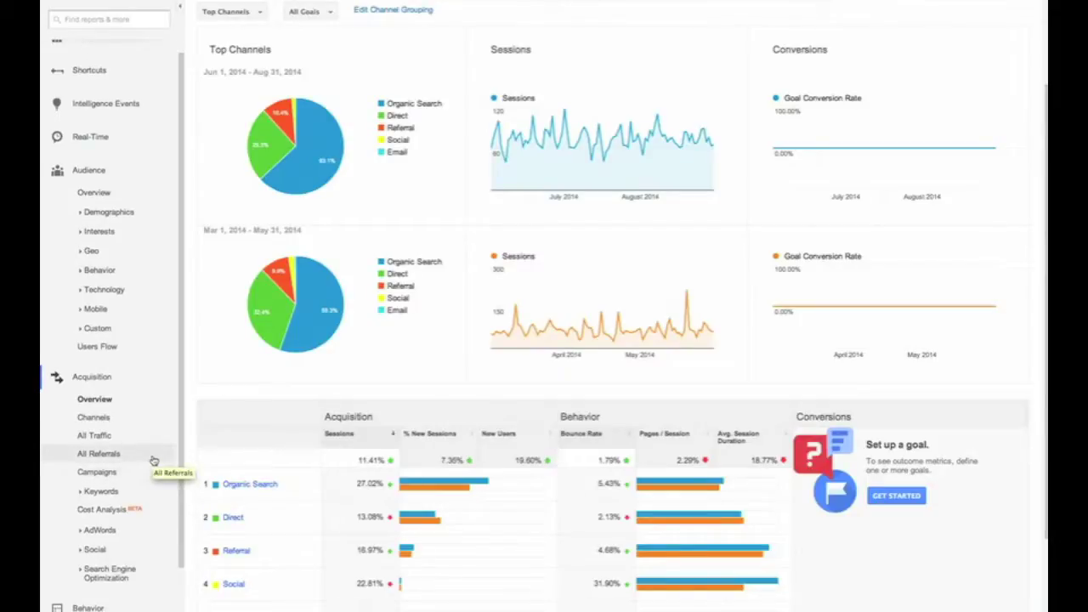
scroll(150, 462, "down", 5)
left_click(81, 492)
left_click(85, 500)
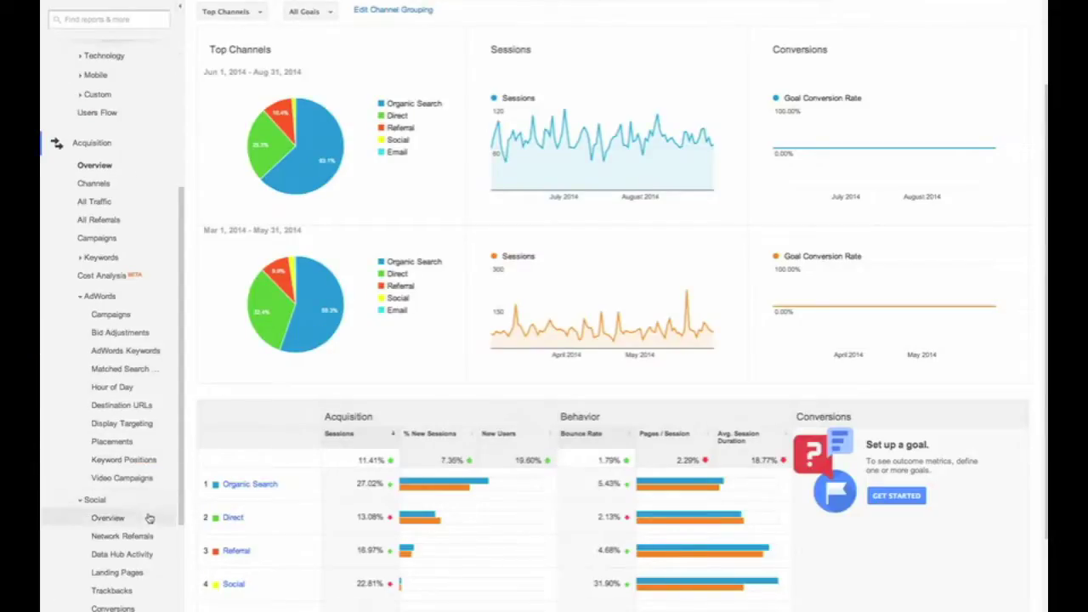
scroll(149, 517, "down", 3)
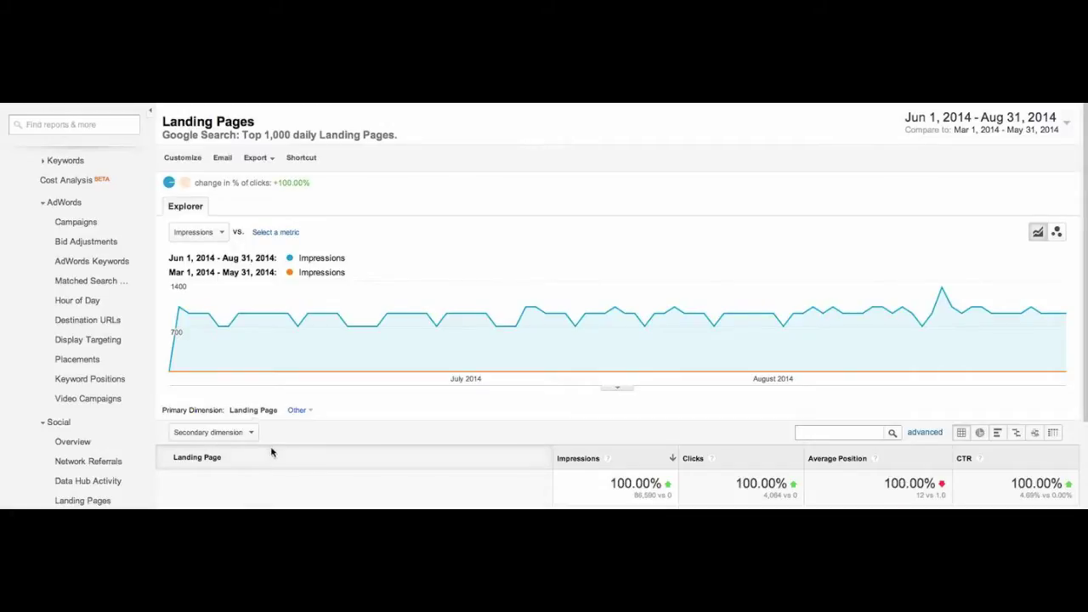
Review the secondary dimensions available for the Google Search Landing Pages report without applying one.
left_click(252, 434)
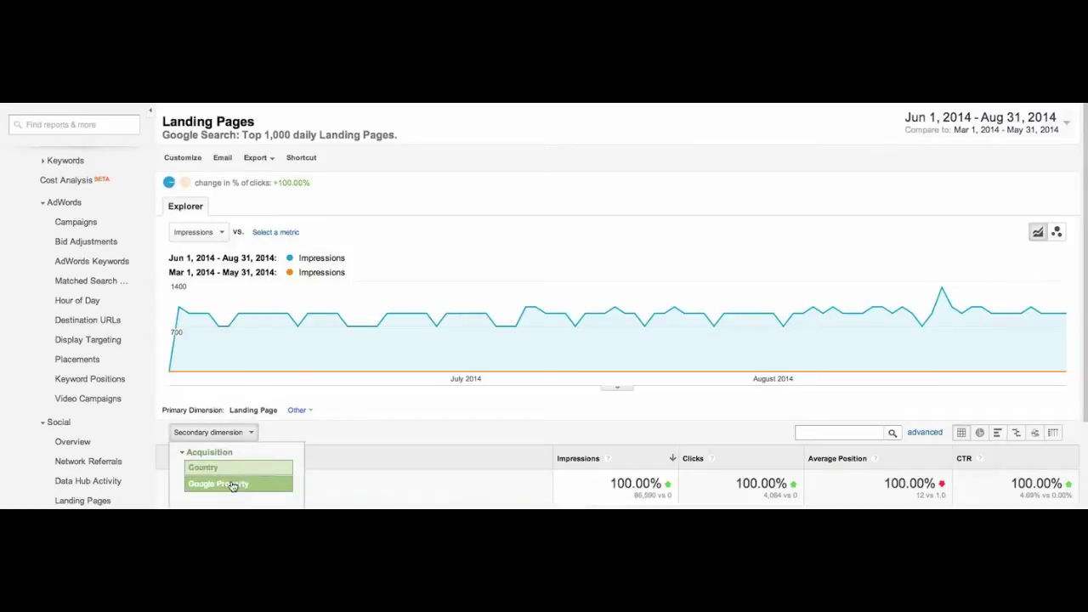
left_click(251, 433)
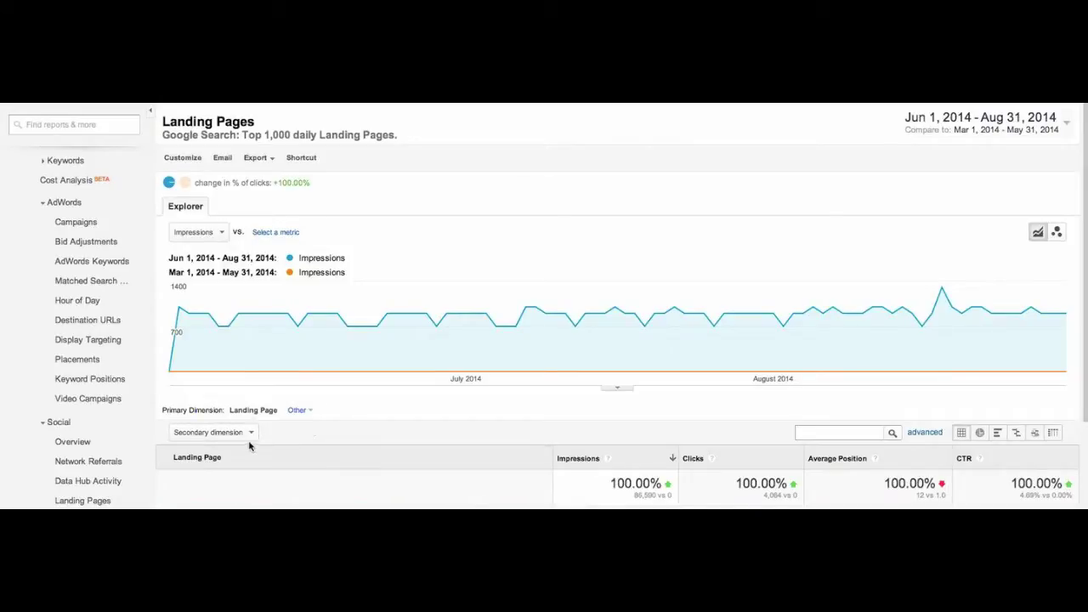